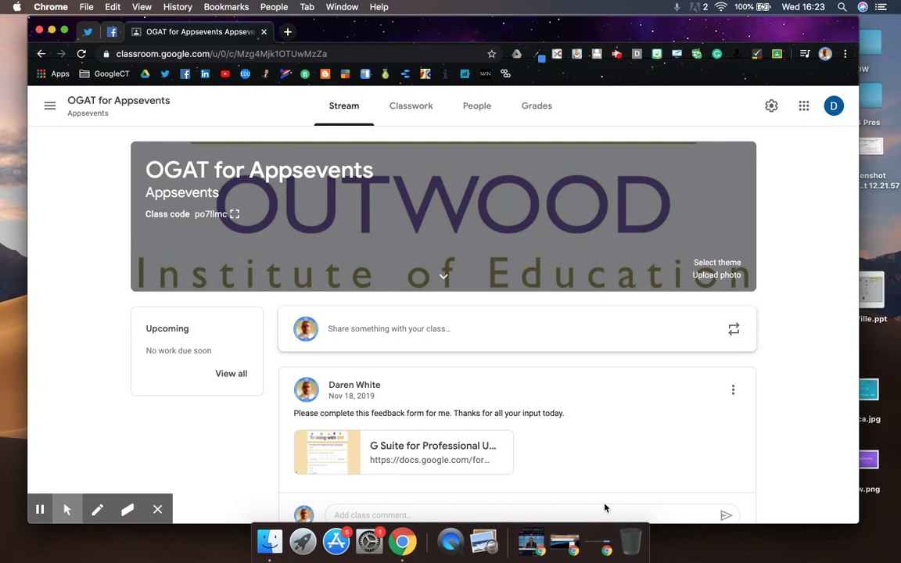
Switch from the class stream to the Classwork page for OGAT for Appsevents
click(412, 111)
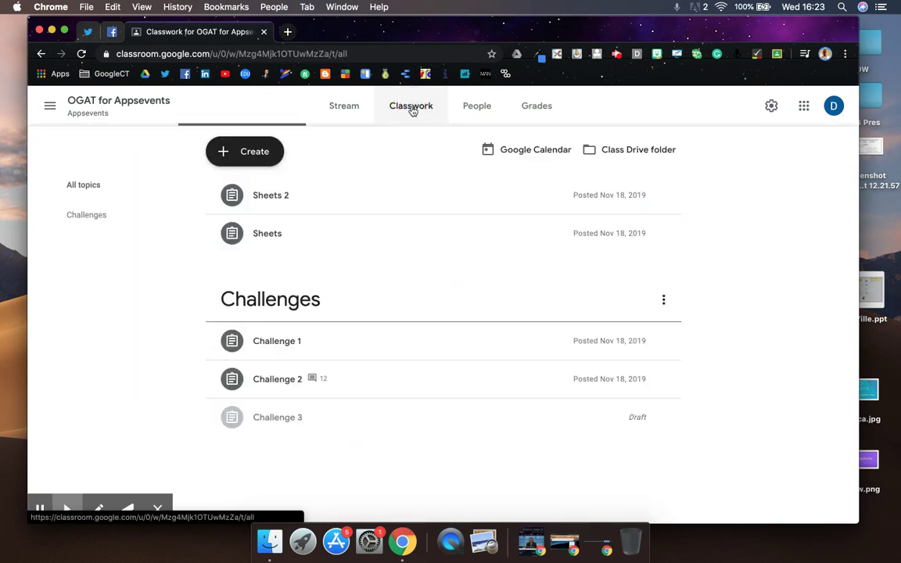
Create a new topic named 'Registration for sessions' on the Classwork page
click(254, 151)
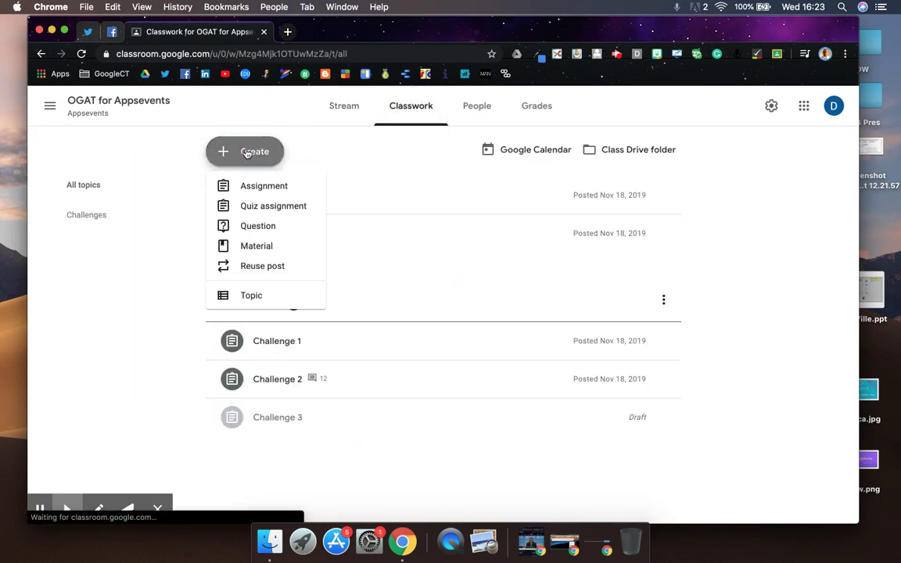
click(261, 295)
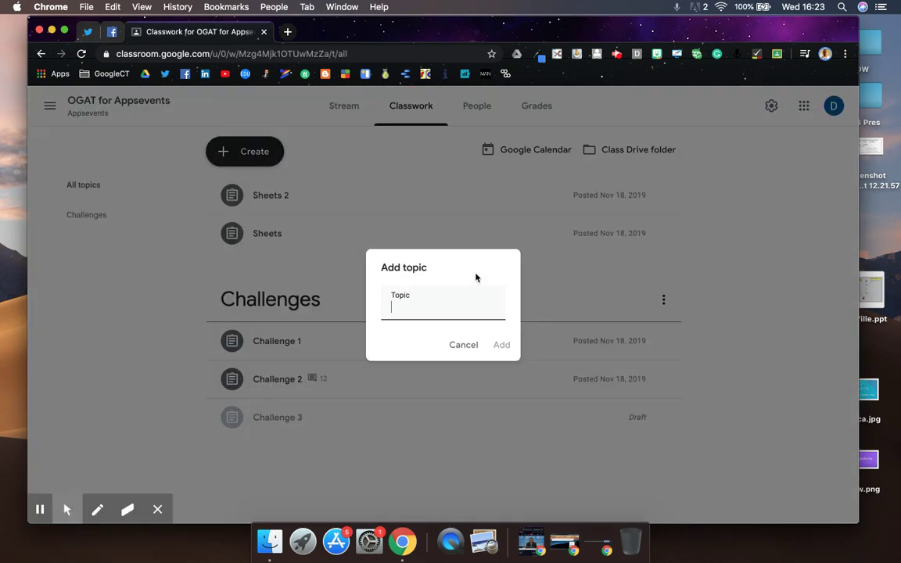
text(Registration for sessions)
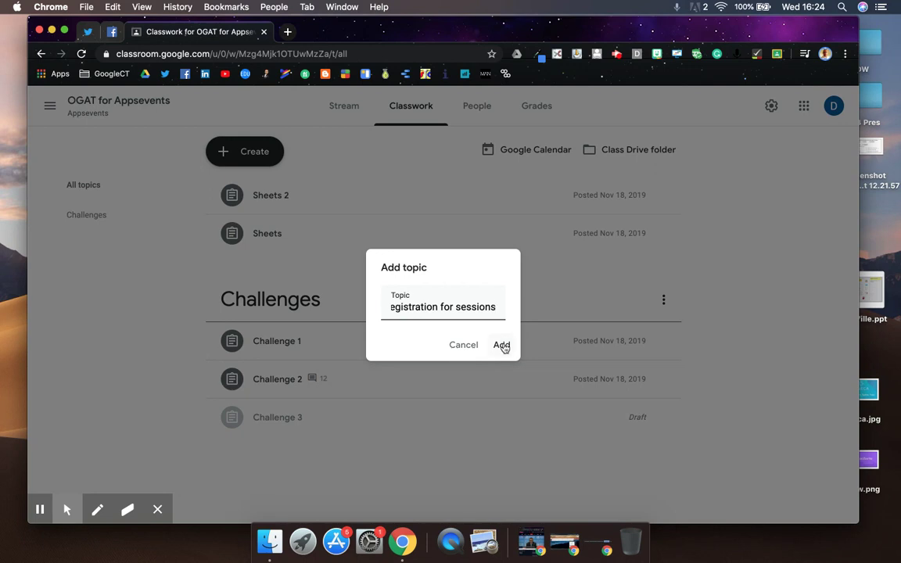
click(502, 346)
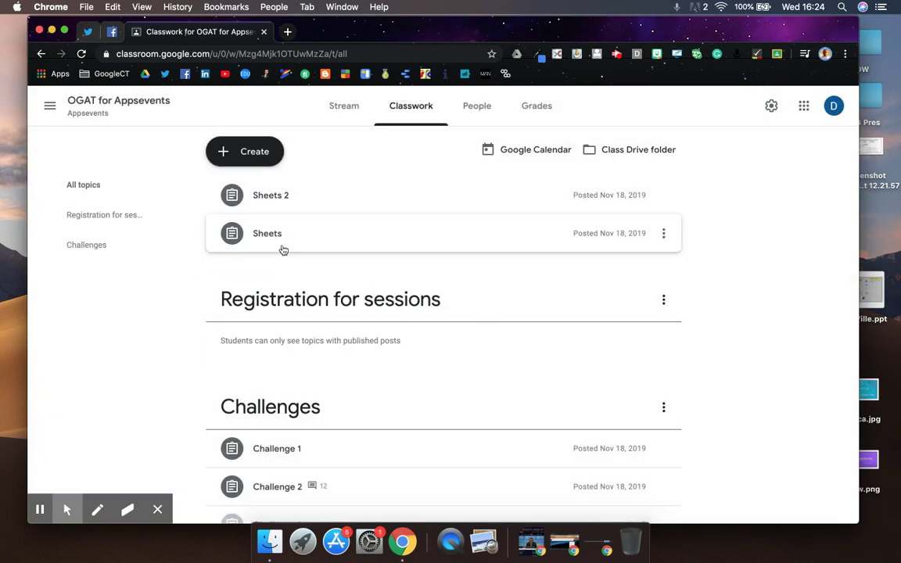
Start a multiple-choice question reading 'Are you present for this session?'
click(252, 150)
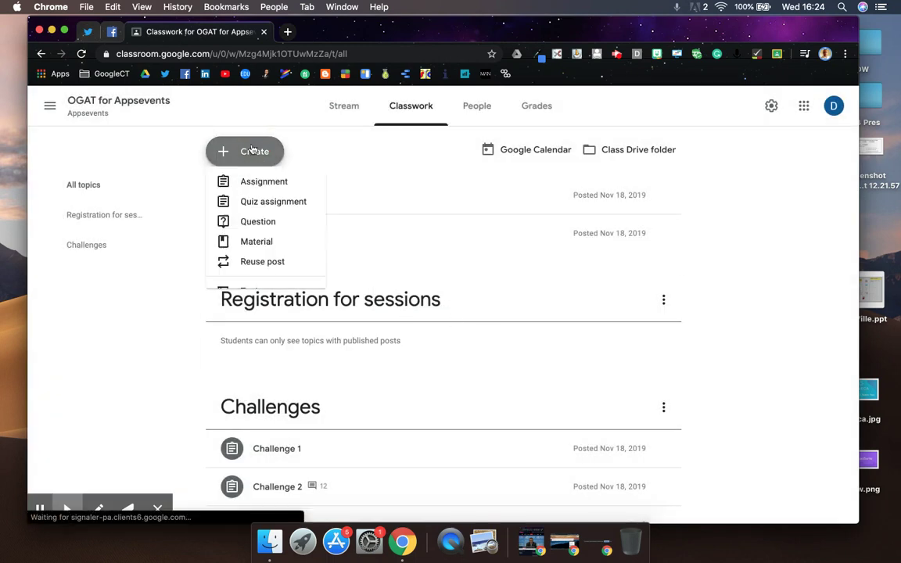
click(266, 230)
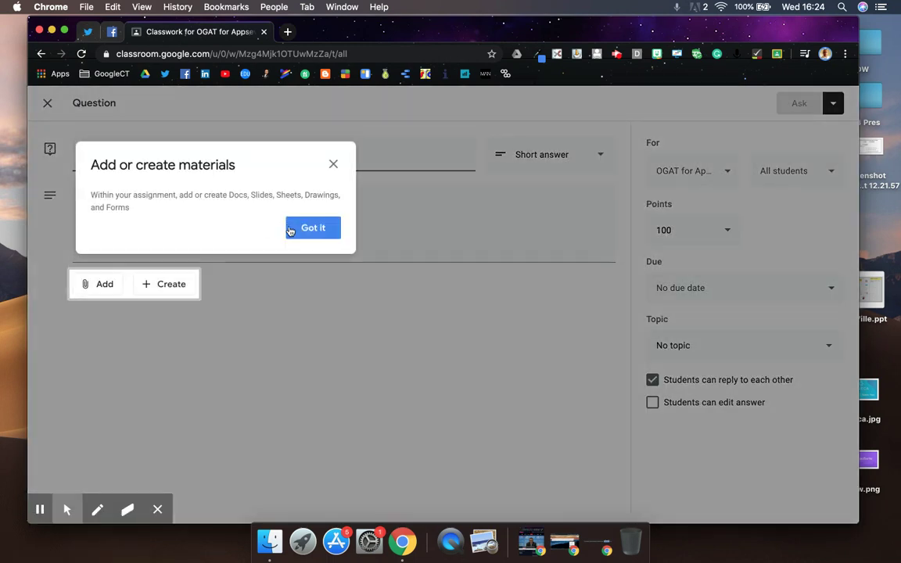
click(321, 229)
click(241, 160)
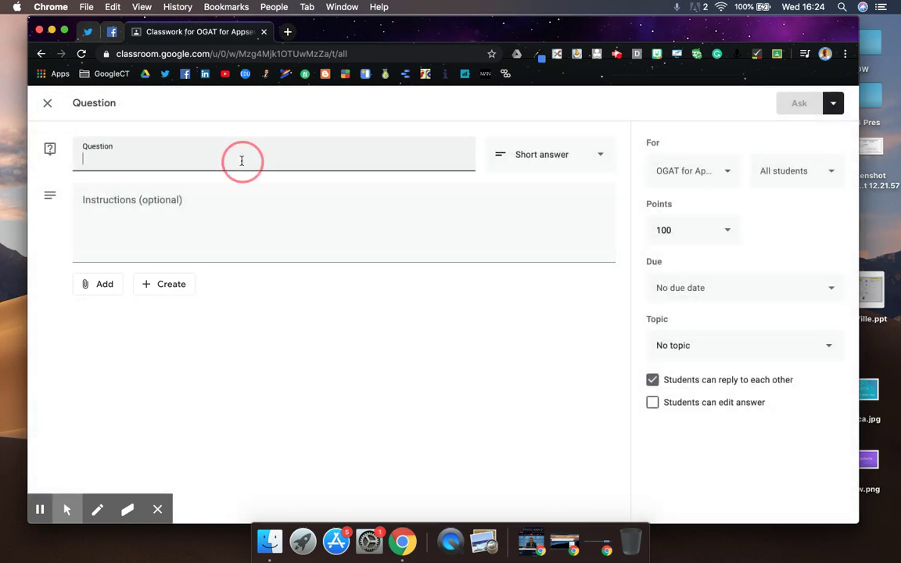
text(Are you )
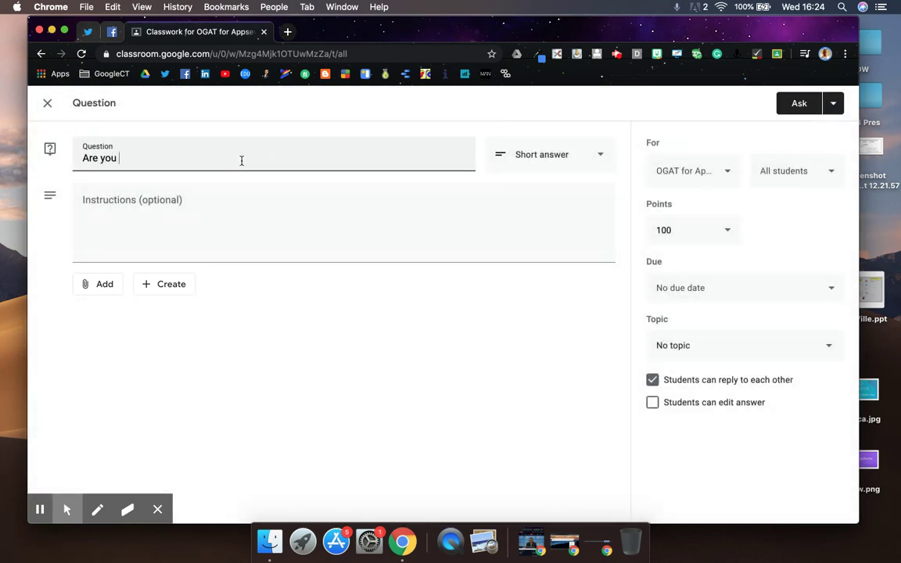
text(present for this sessio)
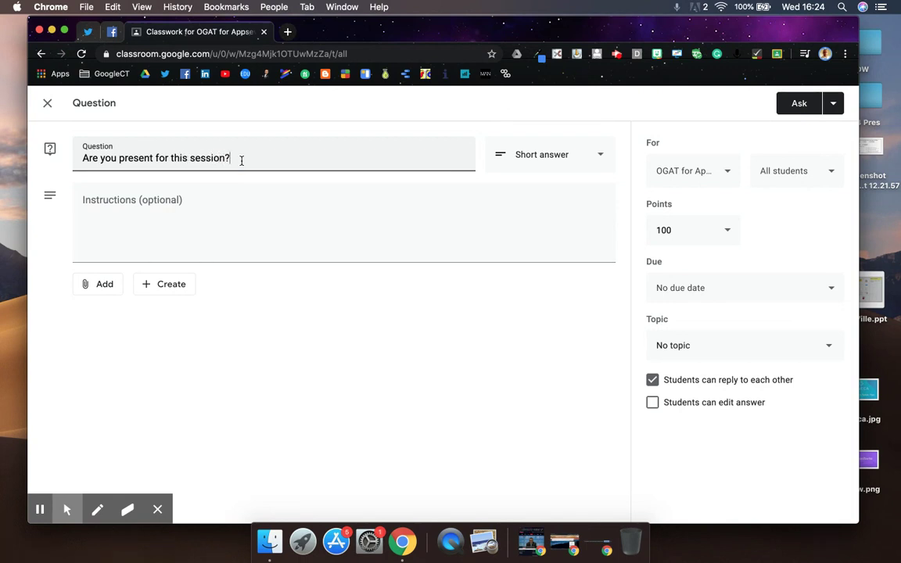
text(n?)
click(598, 154)
click(565, 181)
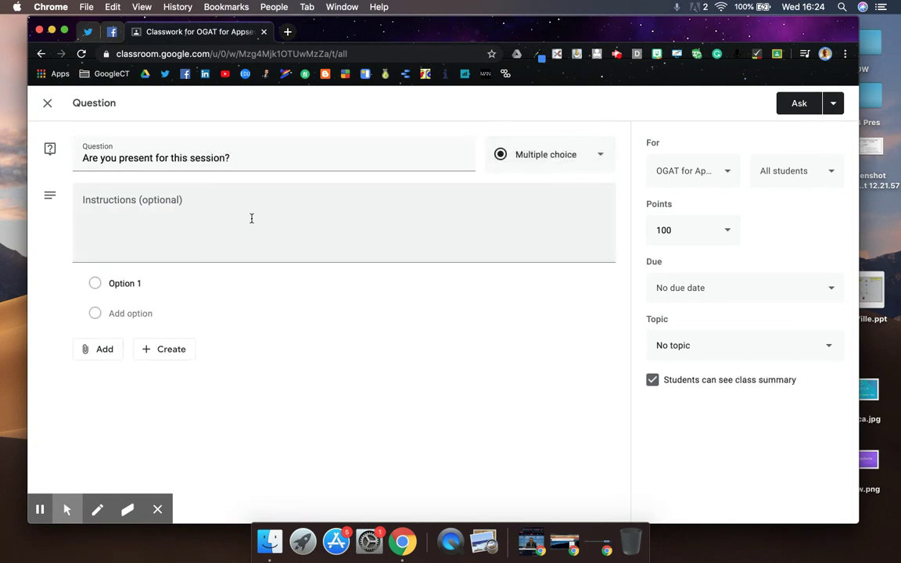
Enter Yes and No as the two answer options
click(117, 285)
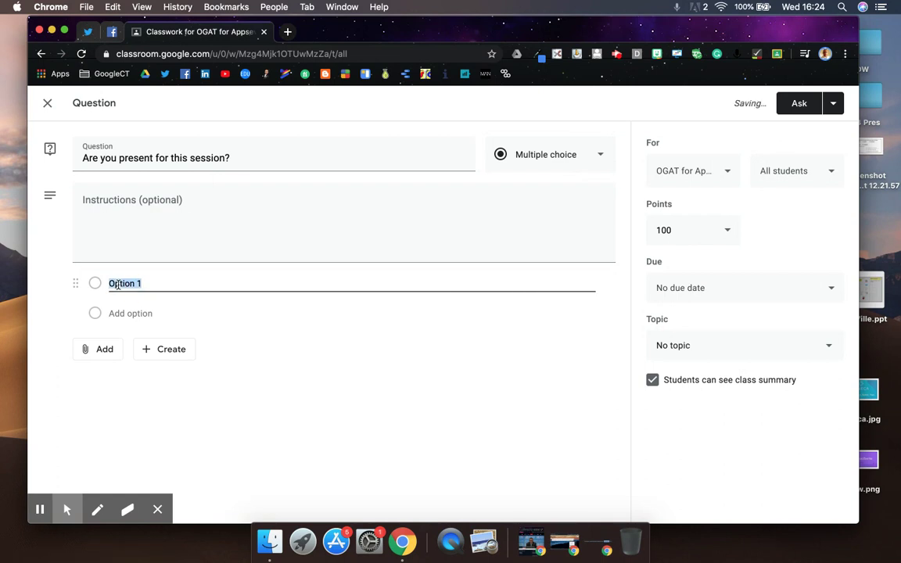
text(Yes)
click(141, 314)
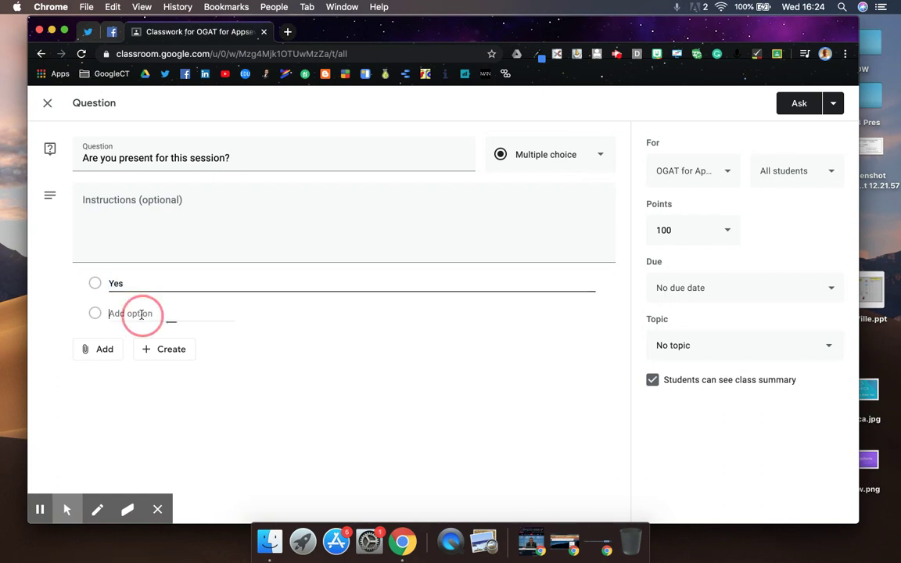
text(No)
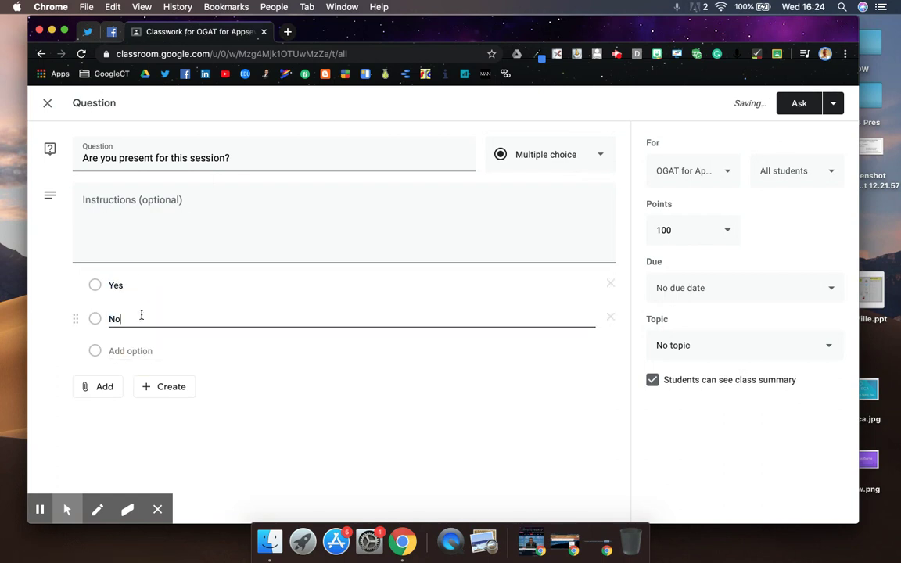
Reword the question, replacing 'present' with 'joining us'
click(114, 159)
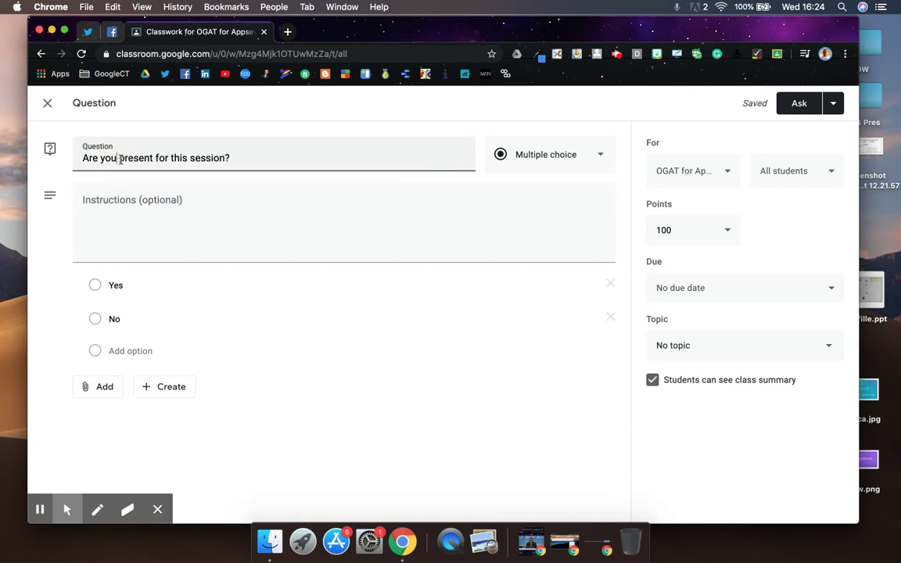
double_click(120, 160)
text(joinin)
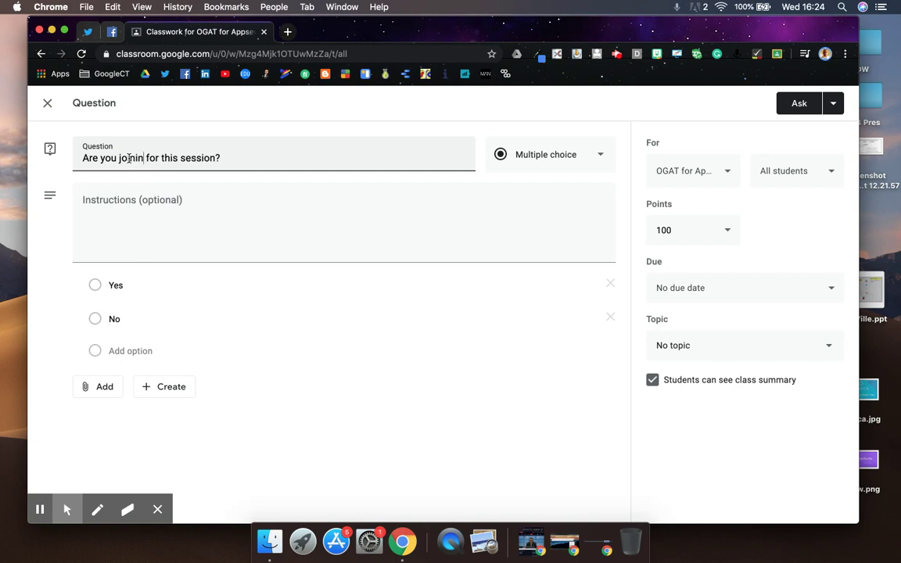
text(g us)
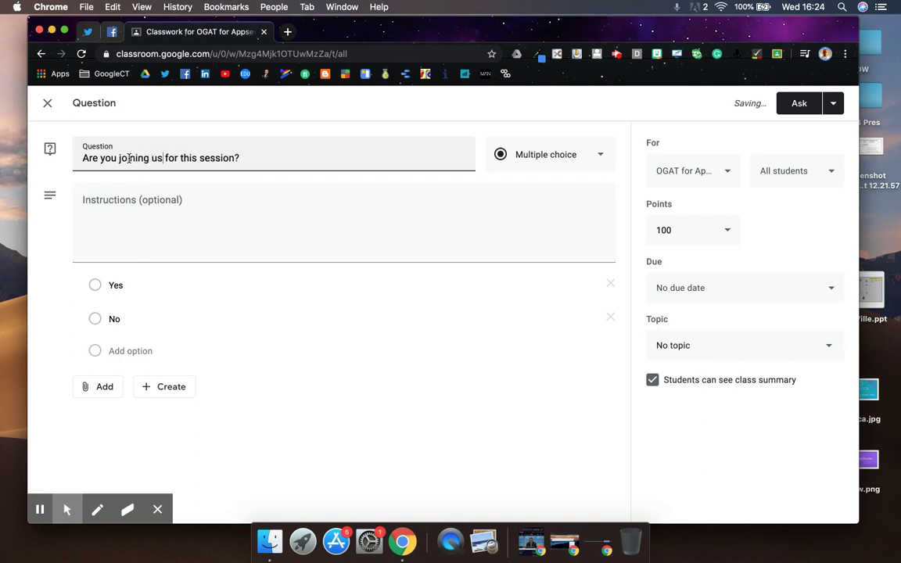
click(261, 160)
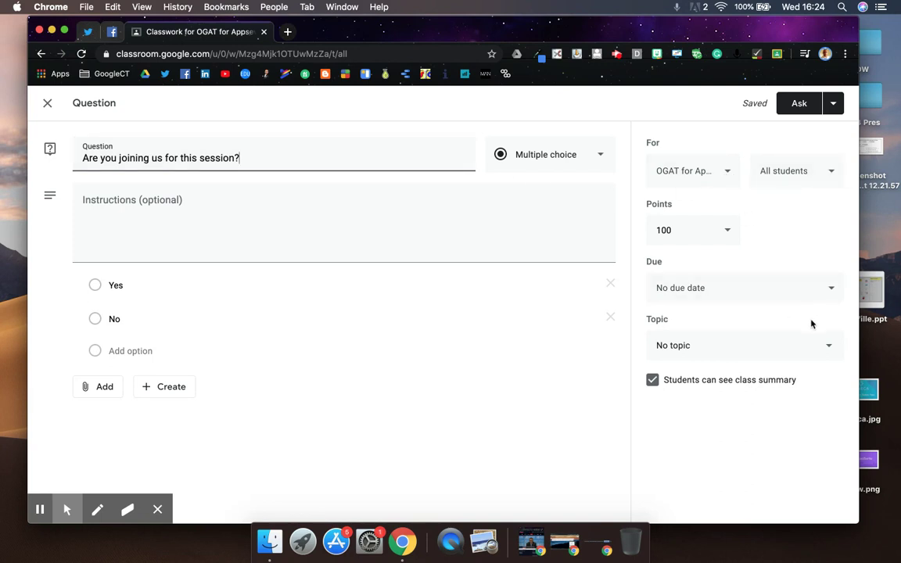
click(831, 346)
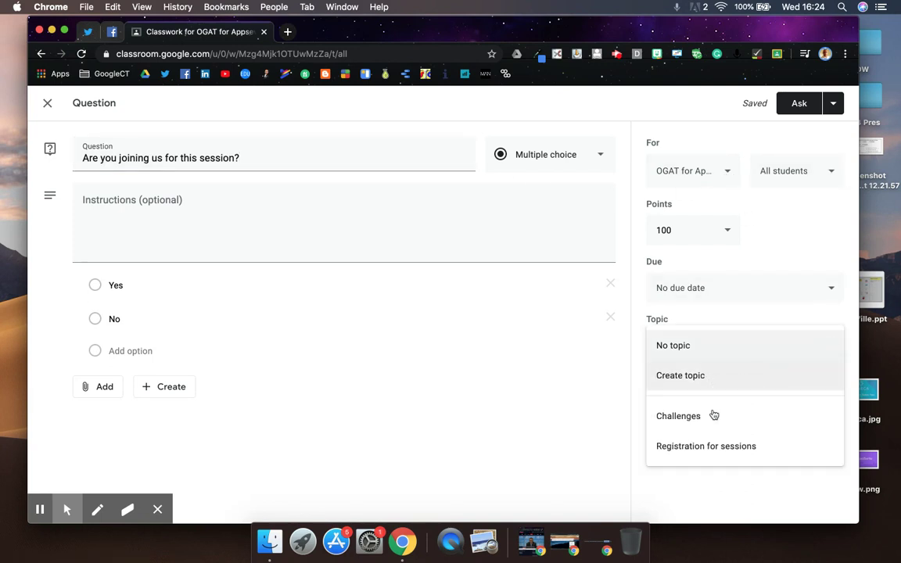
File the question under Registration for sessions, hide the class summary from students, and ask it
click(708, 450)
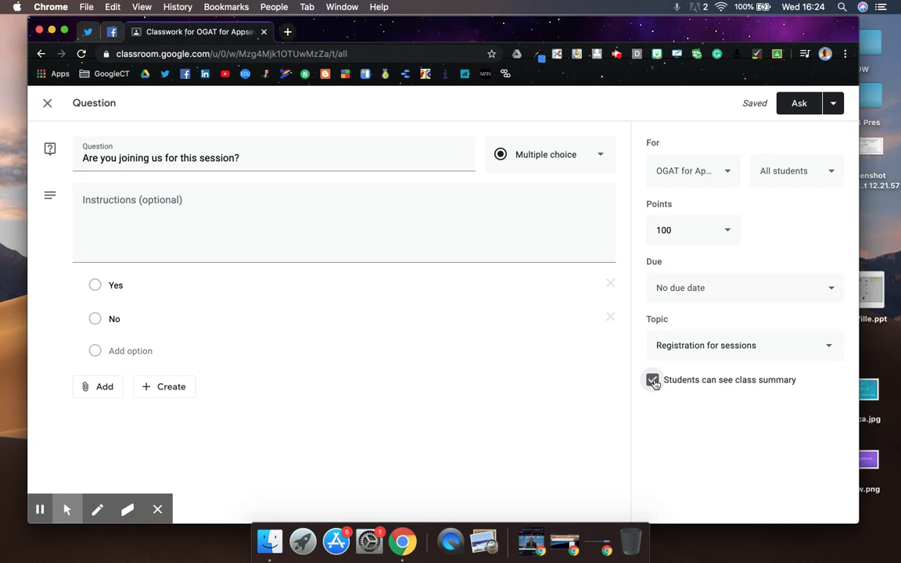
click(653, 380)
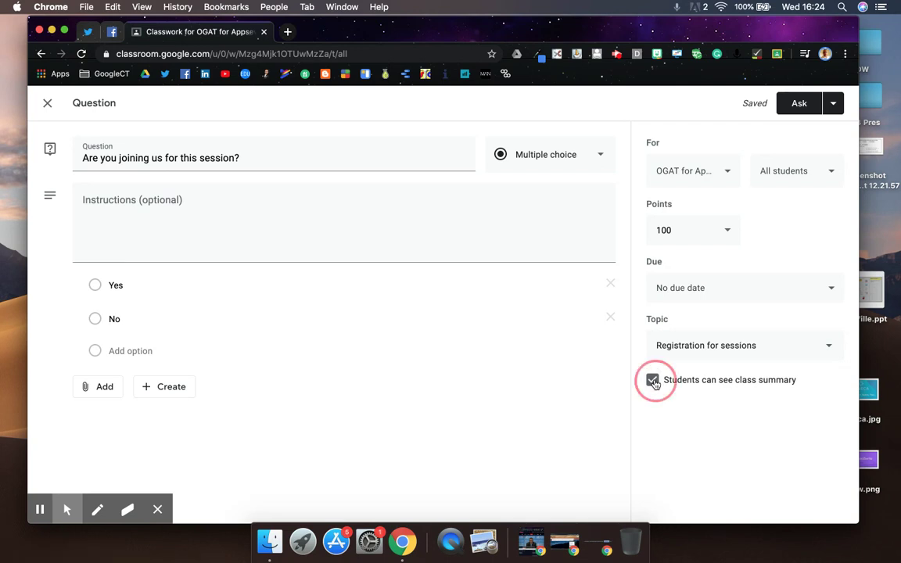
click(834, 107)
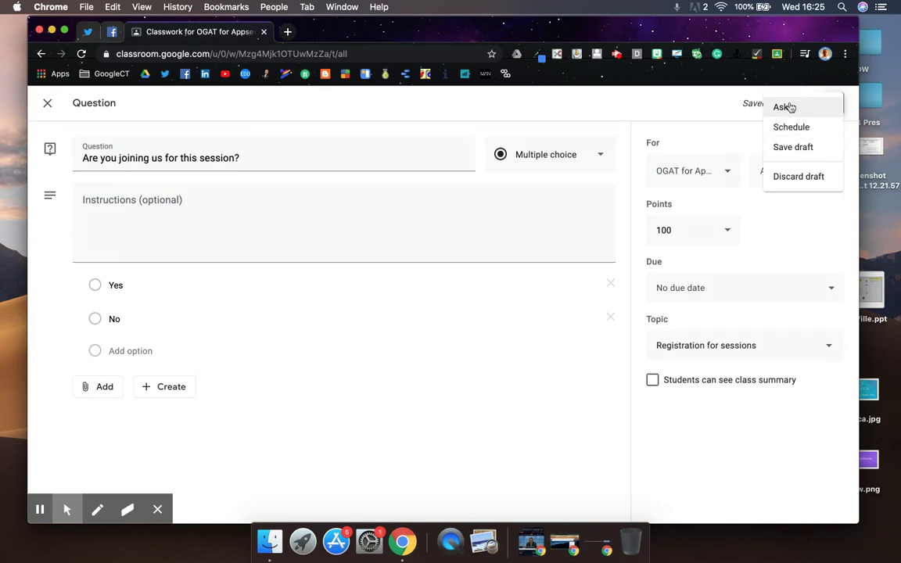
click(784, 107)
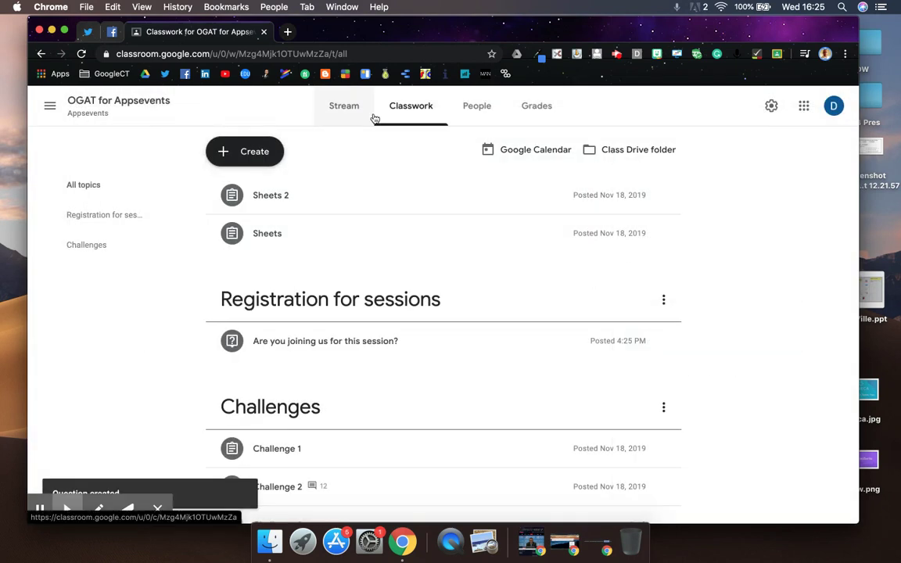
click(343, 105)
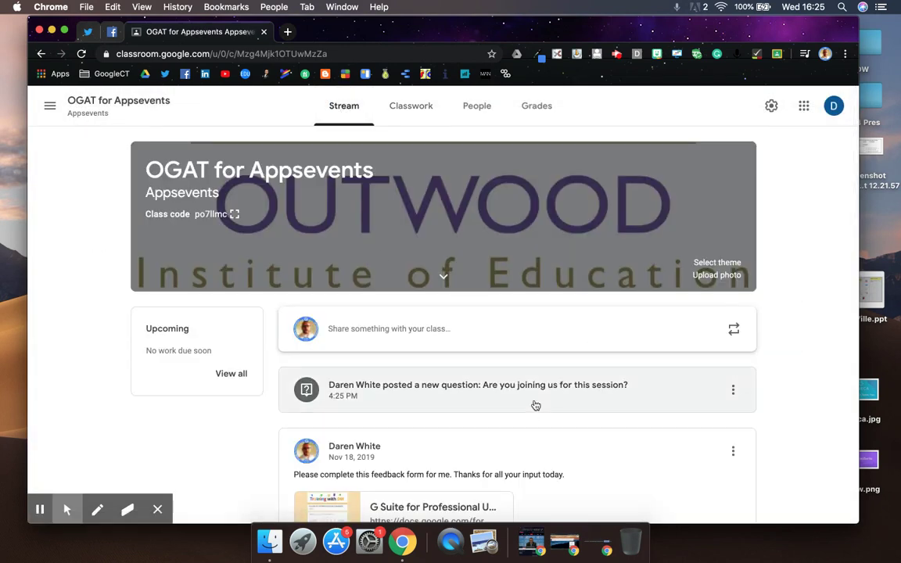
Open the posted attendance question and compare its Question and Student answers views
click(536, 405)
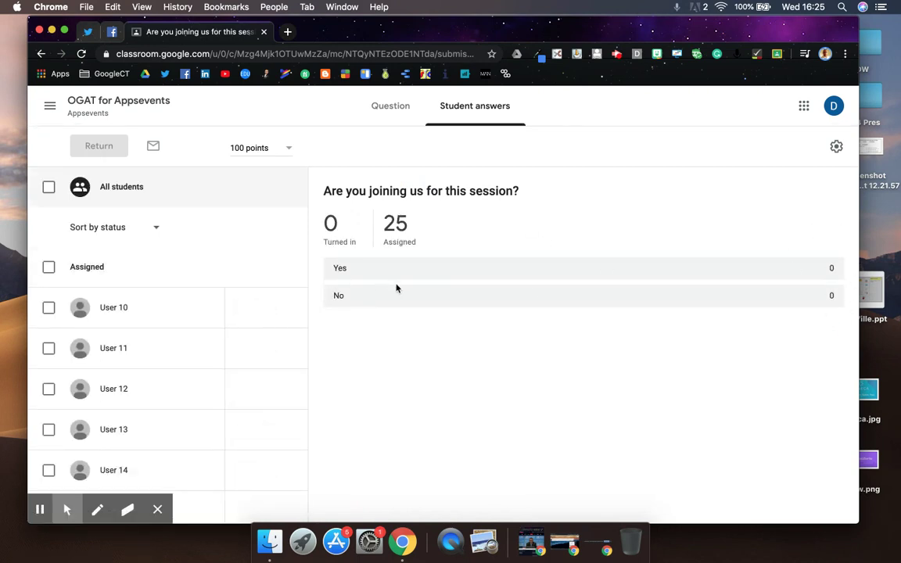
click(384, 108)
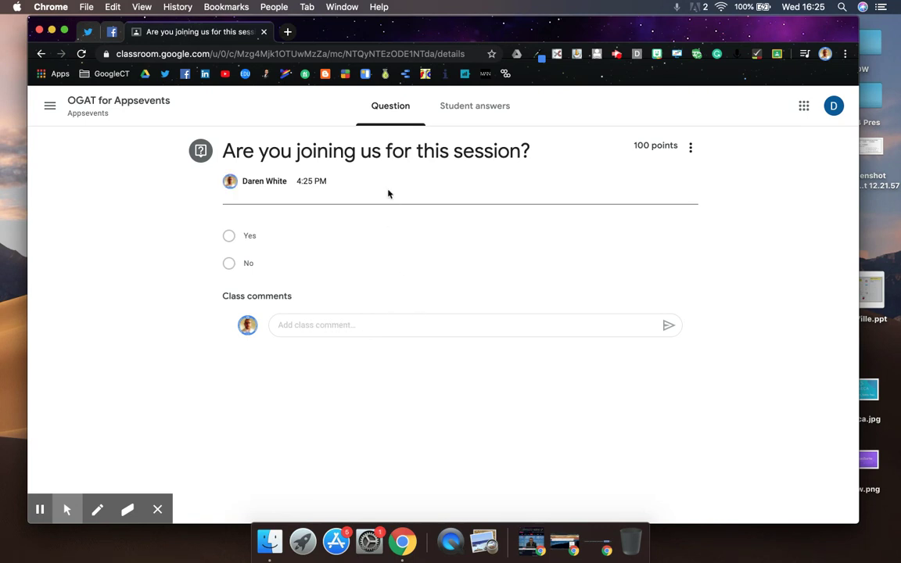
click(480, 106)
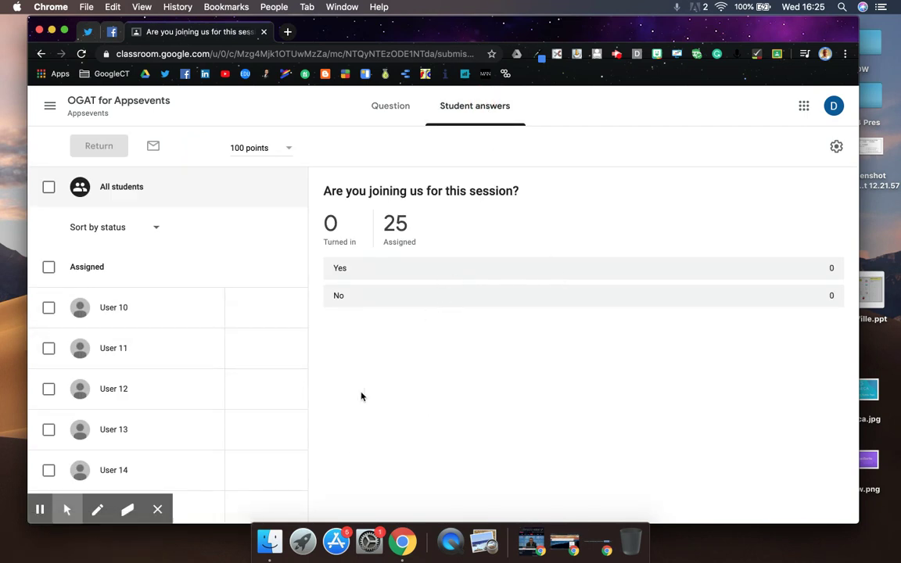
click(388, 109)
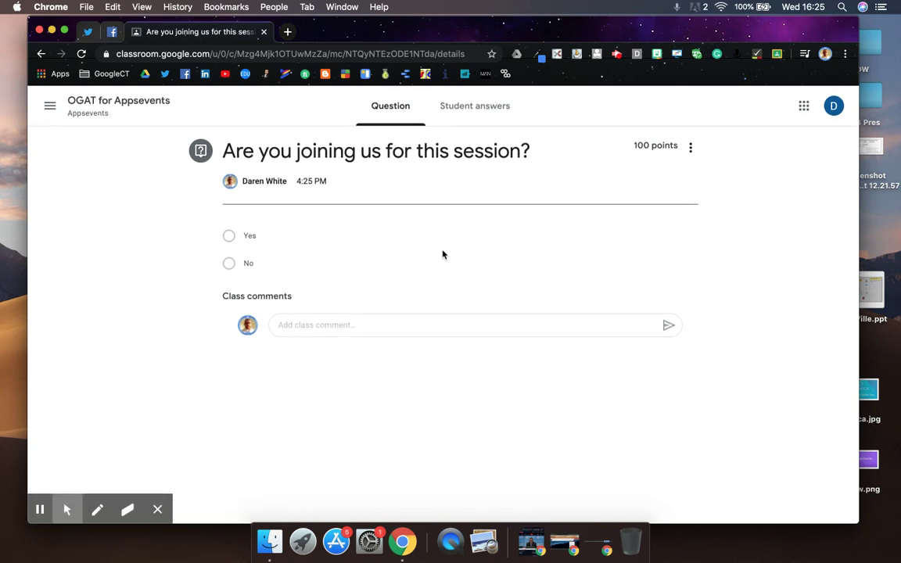
click(527, 147)
click(690, 148)
Replace the added 'Week 1 of cloussure' text with 'Wednesday 18 March 2pm' and save
click(646, 176)
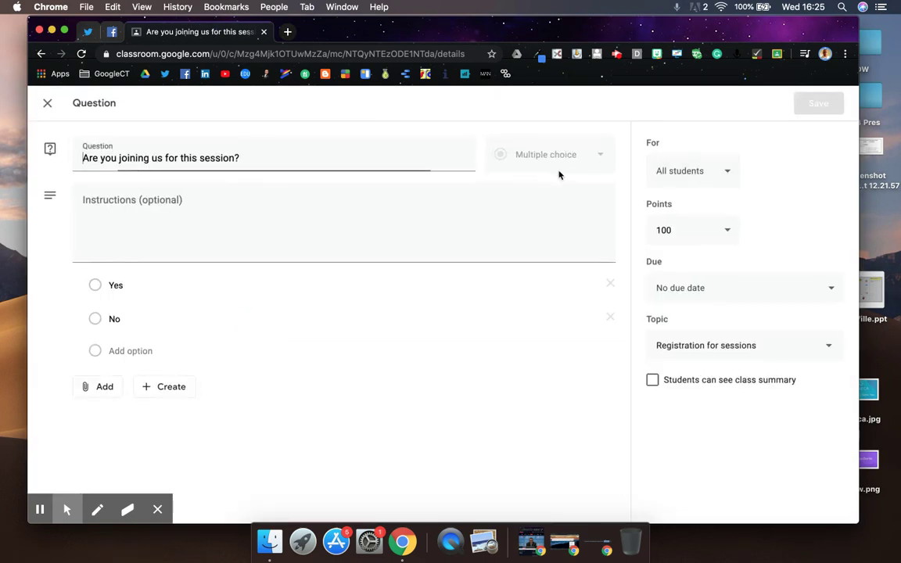
text(Wee)
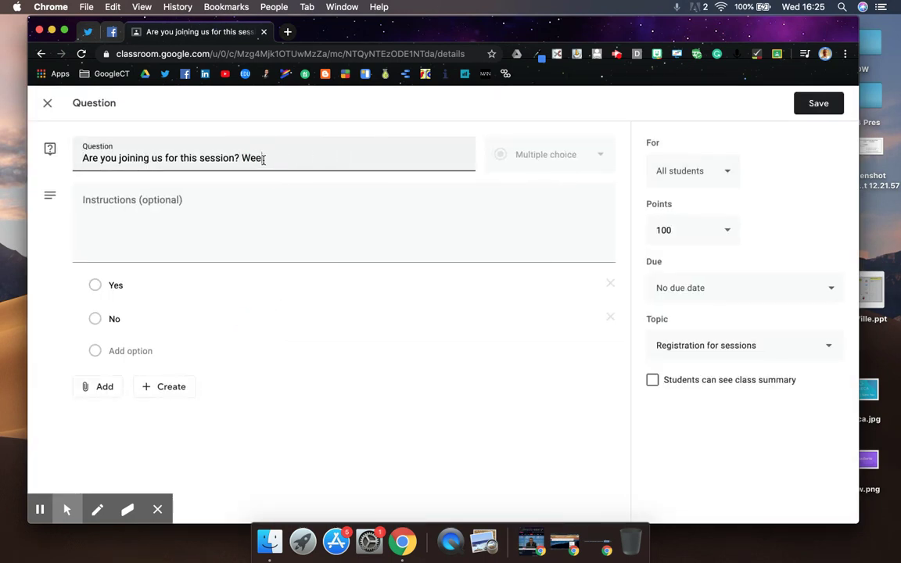
text(k 1 of clous)
text(sure)
click(243, 159)
drag(243, 158, 334, 156)
key(BackSpace)
text(Wednesday 18 Marc)
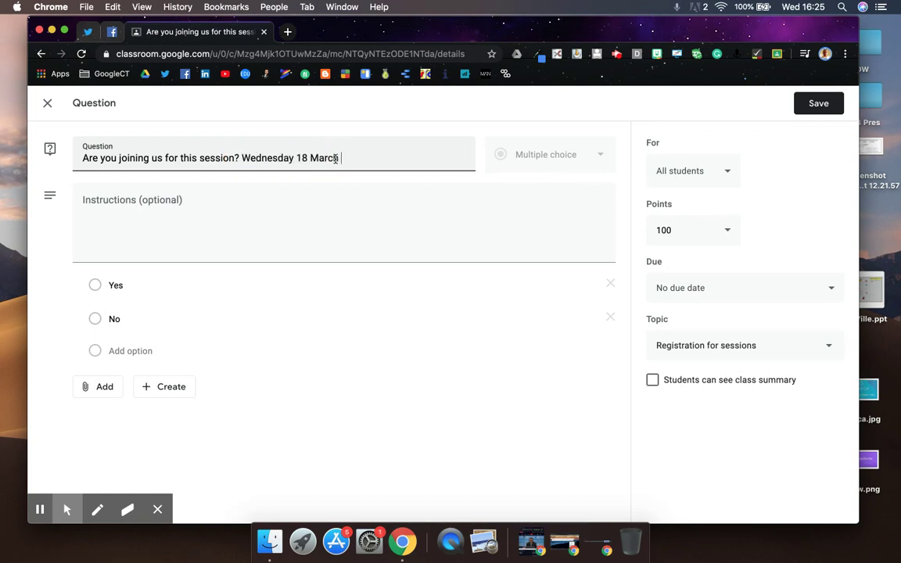
text(h 2pm)
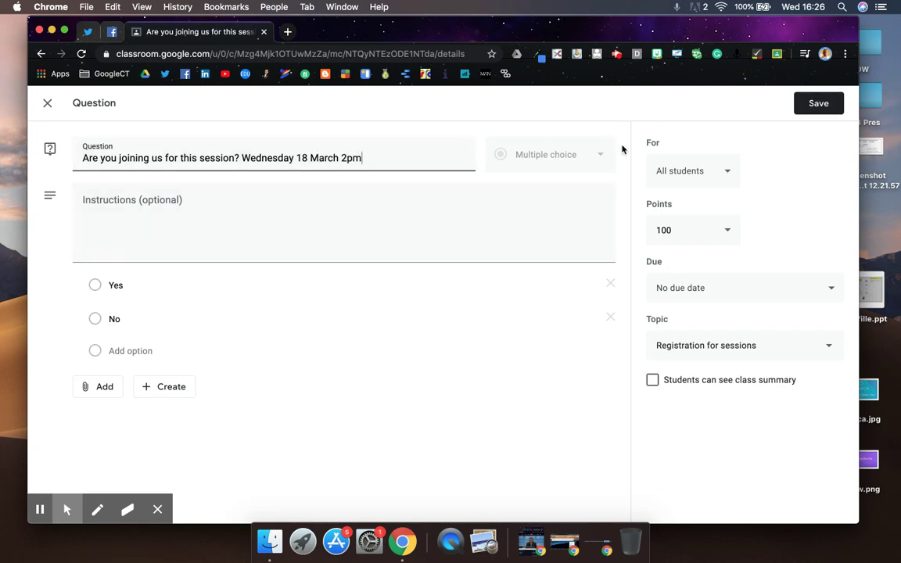
click(810, 108)
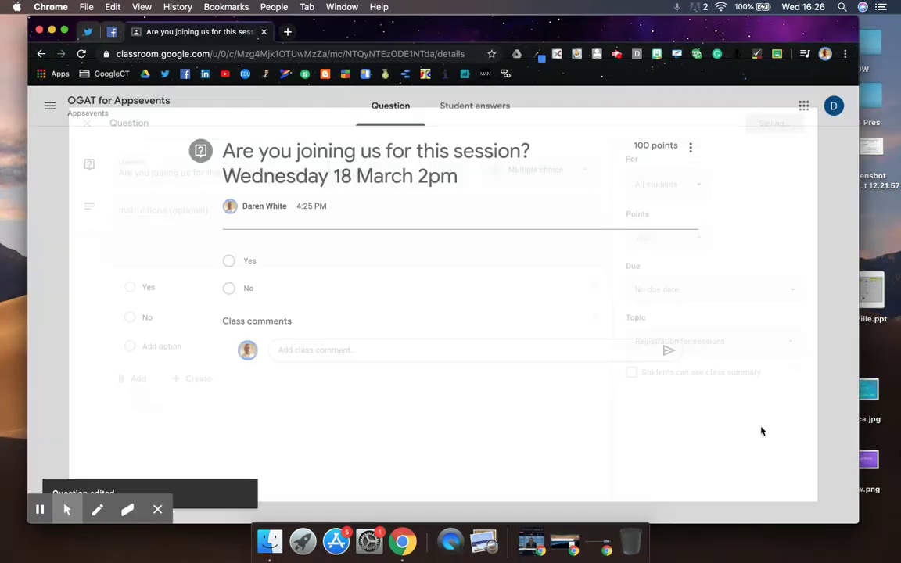
Return to Classwork and check the Registration for sessions topic's options without reordering it
click(75, 100)
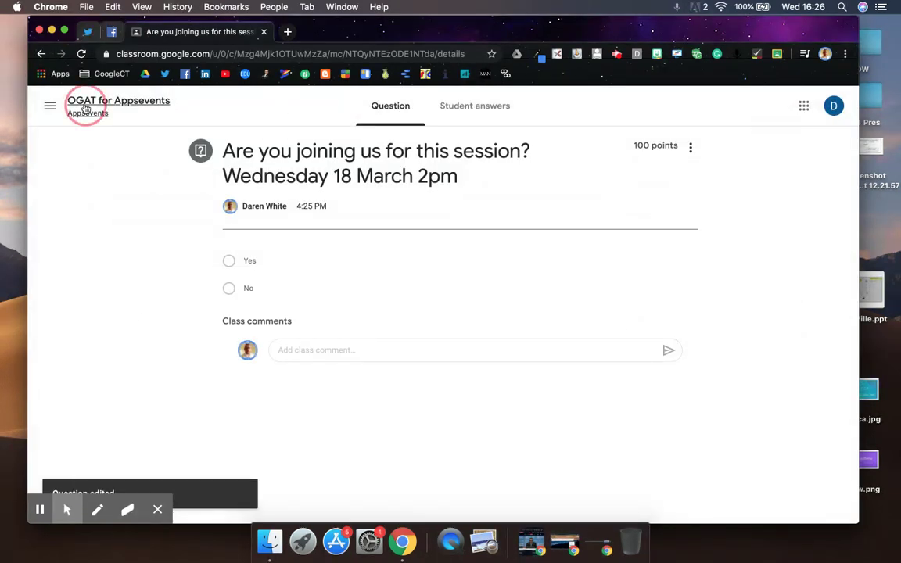
click(416, 104)
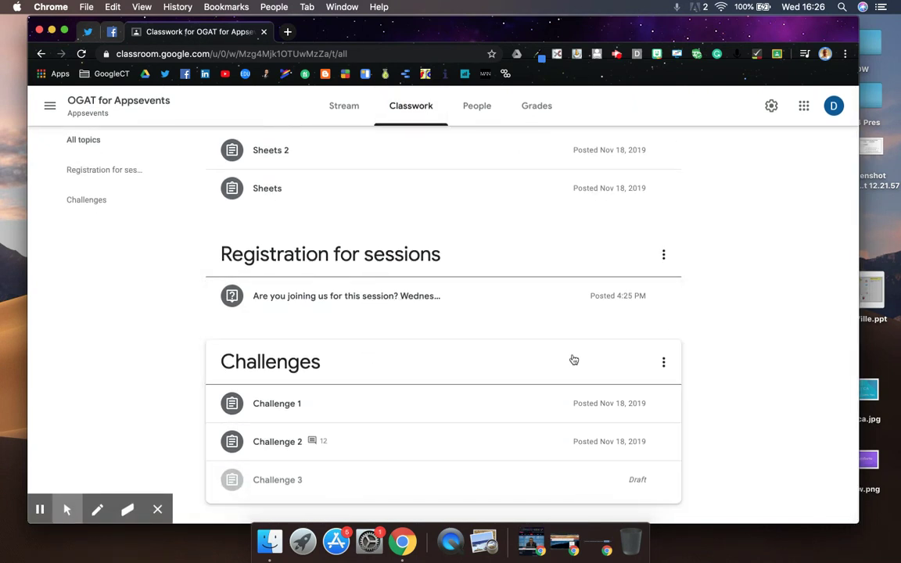
click(663, 254)
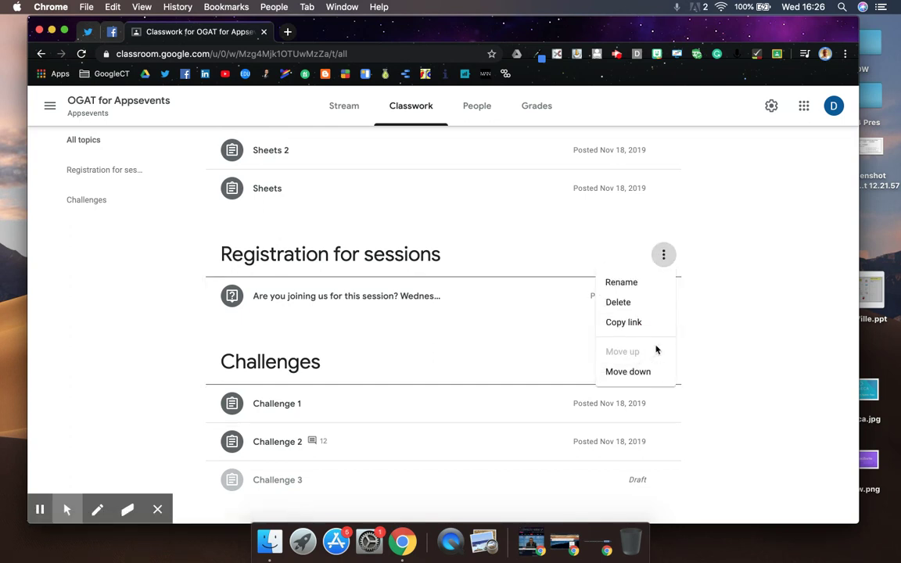
click(714, 275)
scroll(714, 276, up, 2)
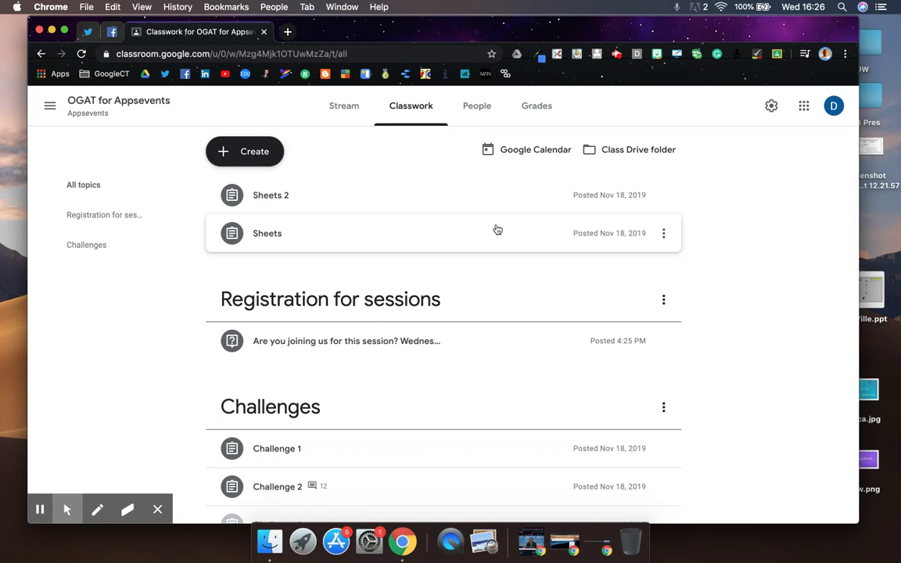
Delete the Sheets 2 and Sheets assignments from the Classwork page
click(663, 194)
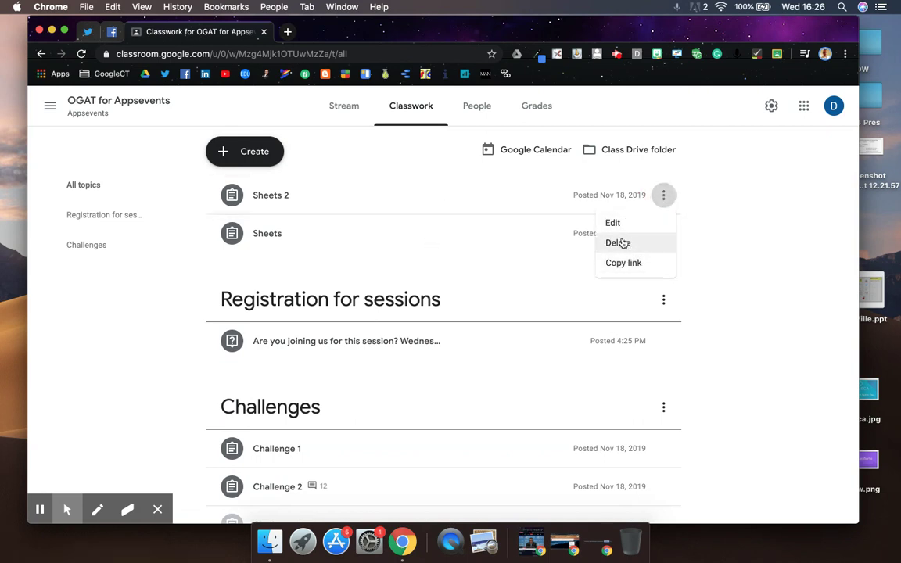
click(621, 241)
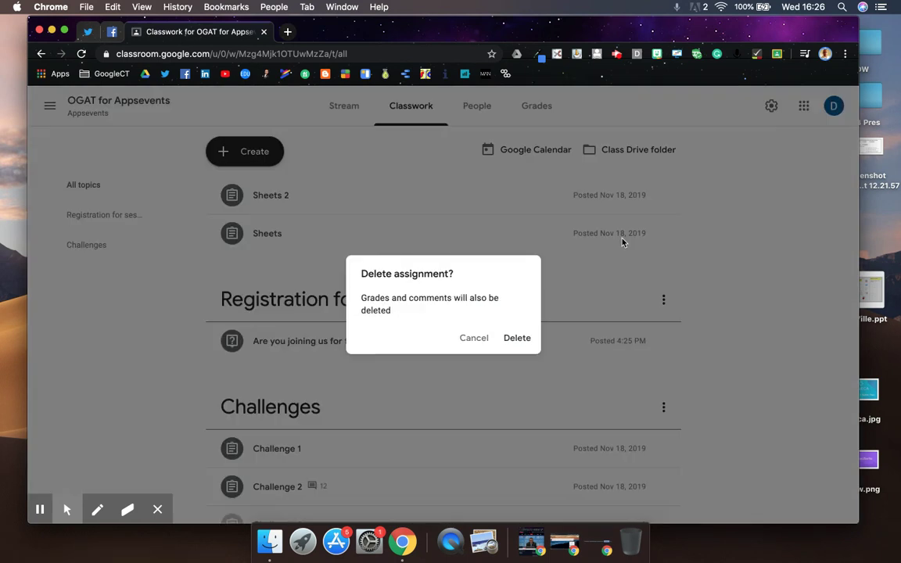
click(516, 338)
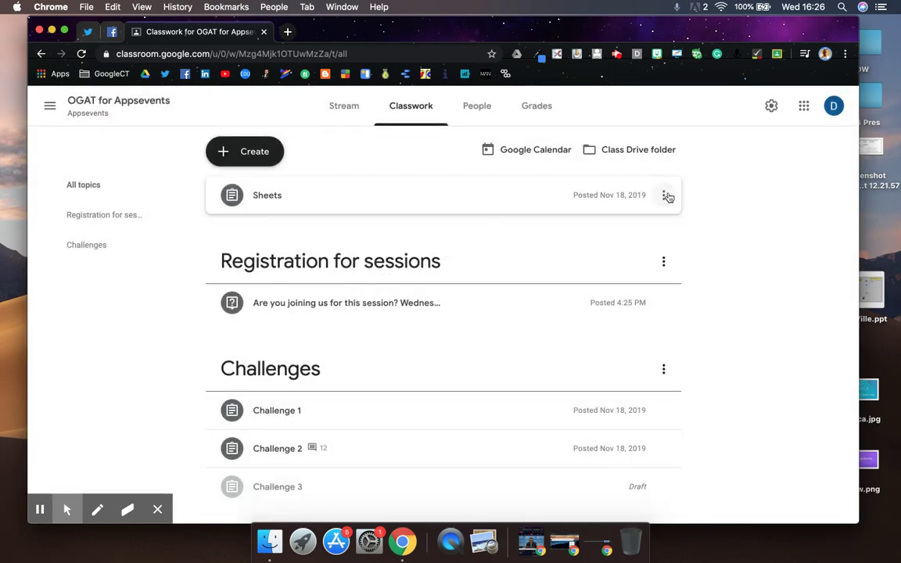
click(665, 196)
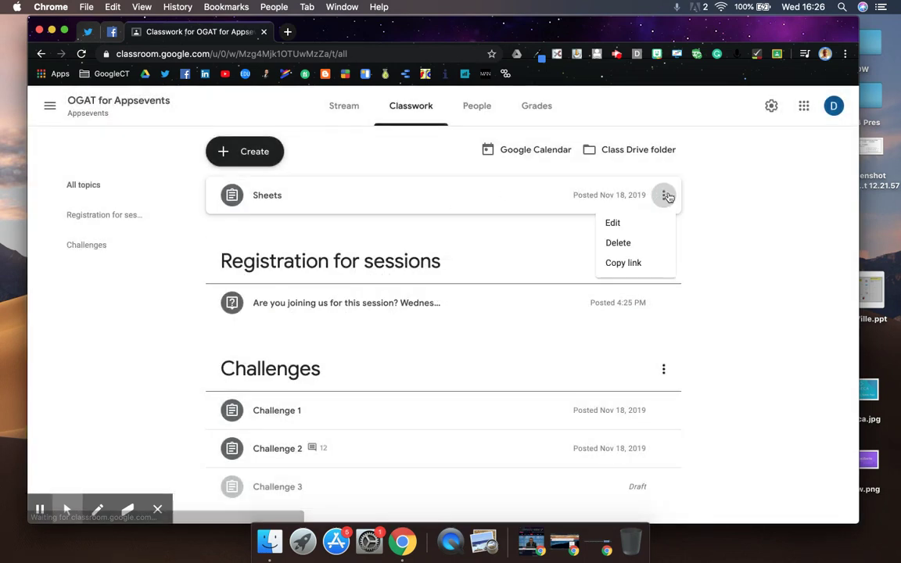
click(624, 244)
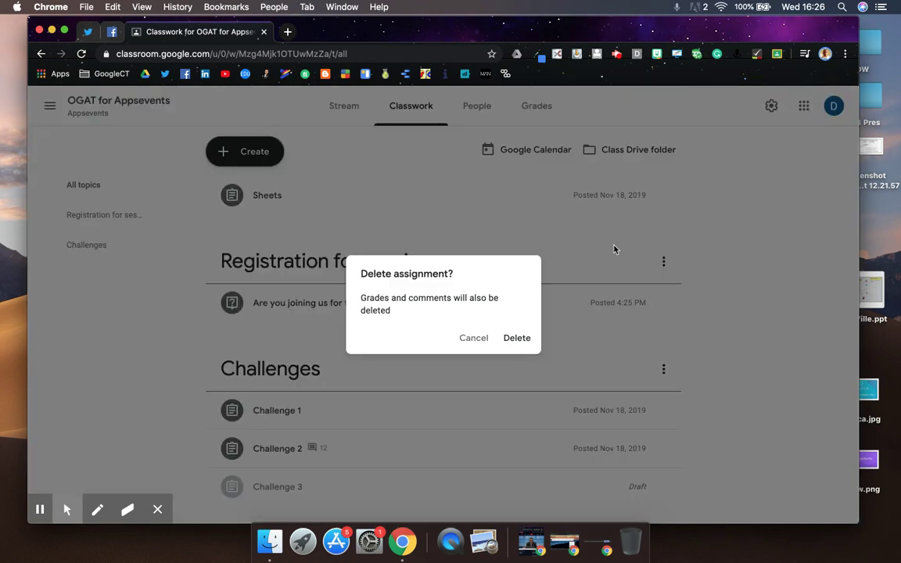
click(516, 343)
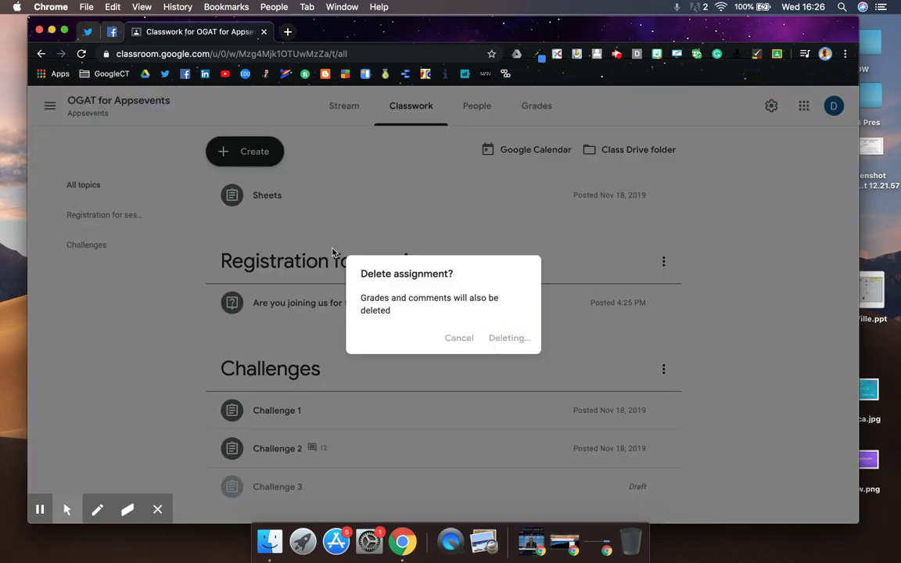